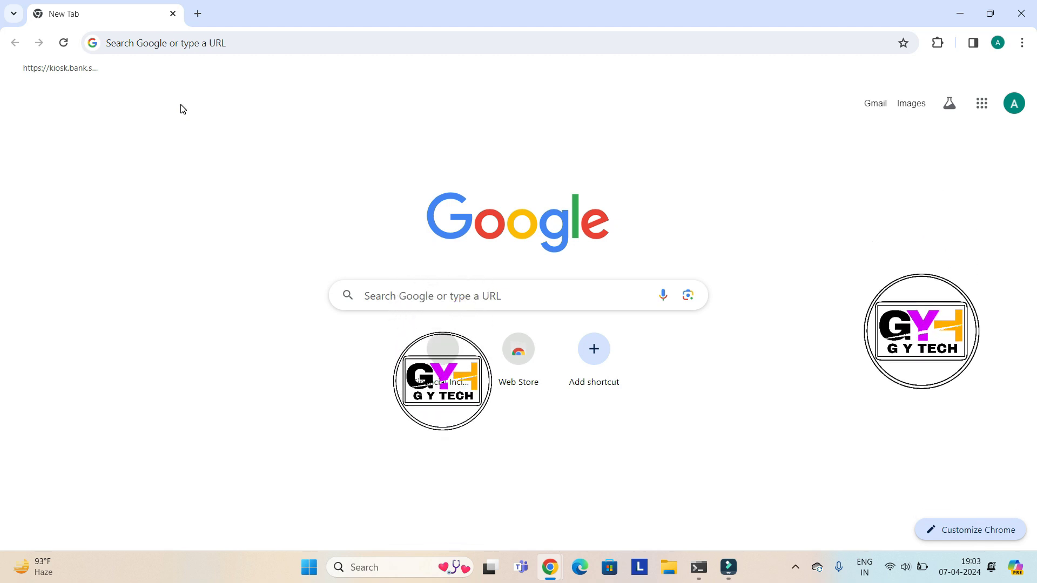
- Search Google for "efiling" and open the Income Tax Department home page from the results
left_click(201, 43)
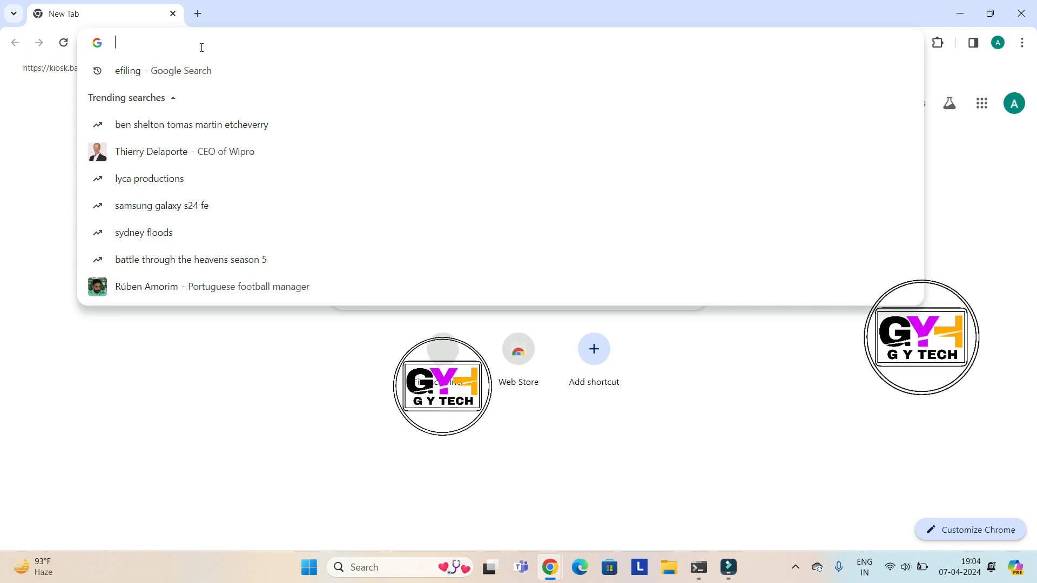
type("efiling")
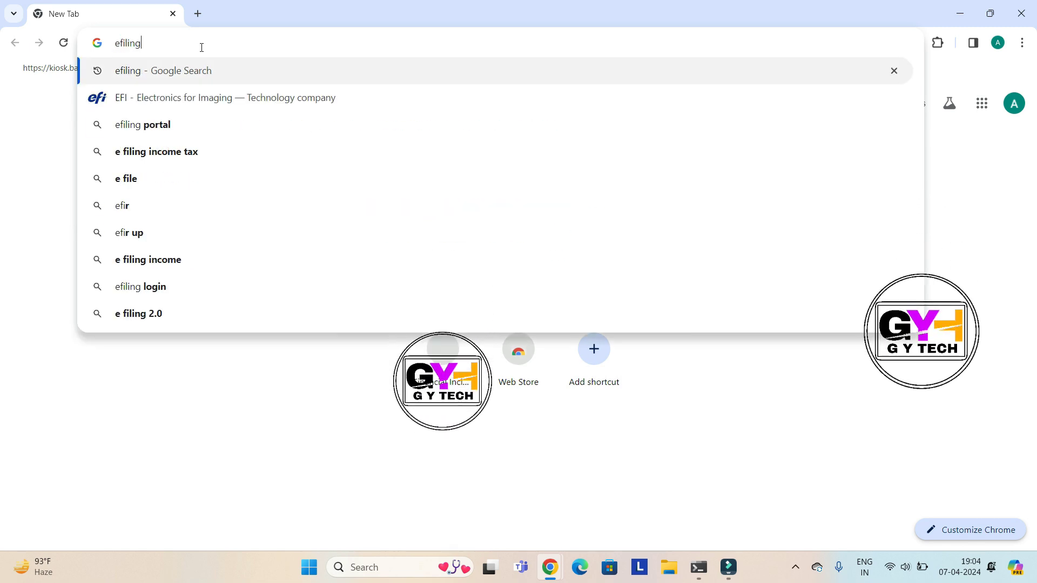
left_click(201, 47)
key("Return")
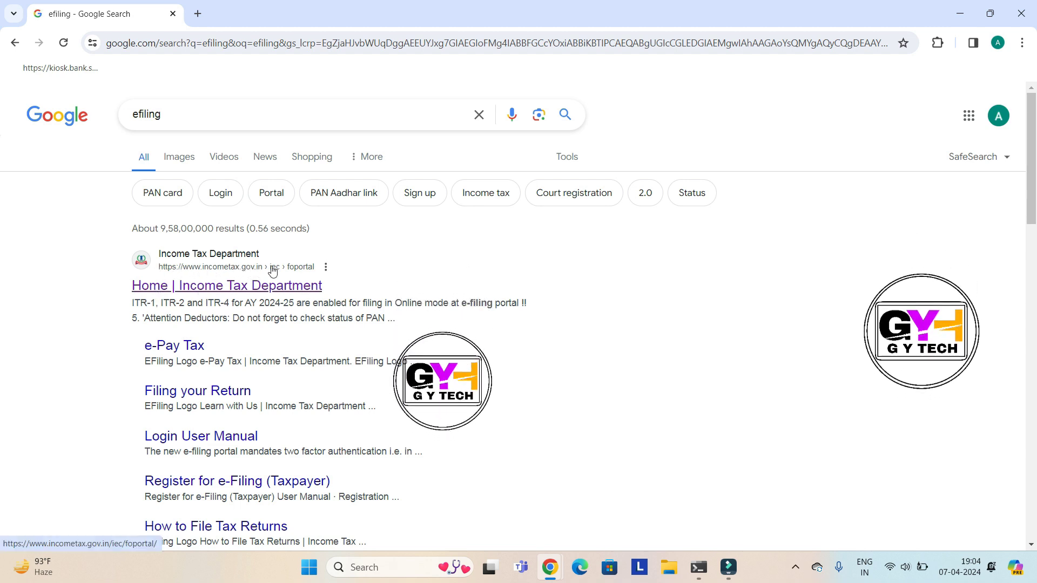
left_click(196, 292)
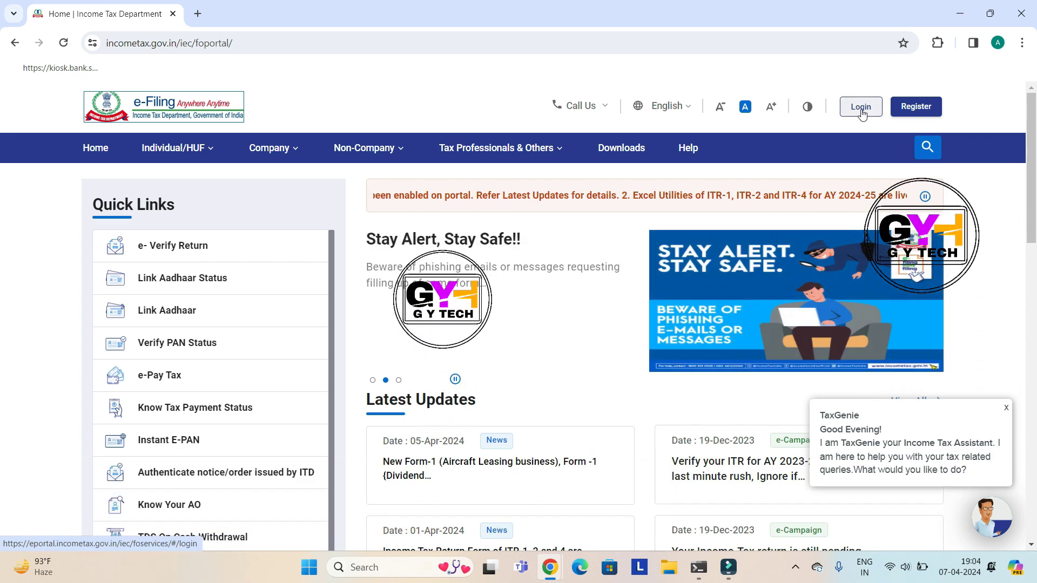
- Start a new taxpayer registration, enter and validate the PAN, confirm registering as an individual taxpayer and continue
left_click(909, 112)
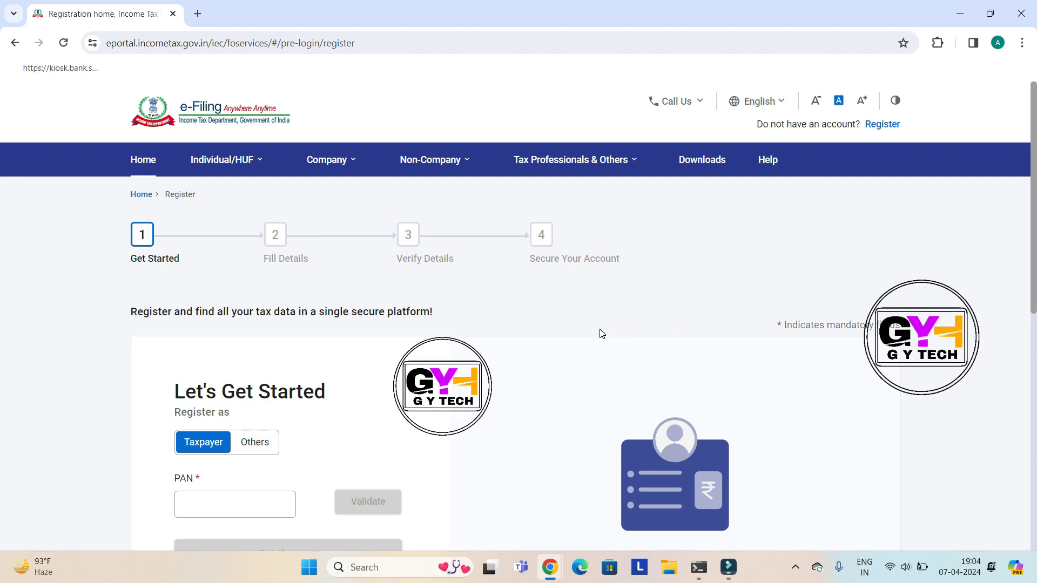
scroll(599, 331, "down", 3)
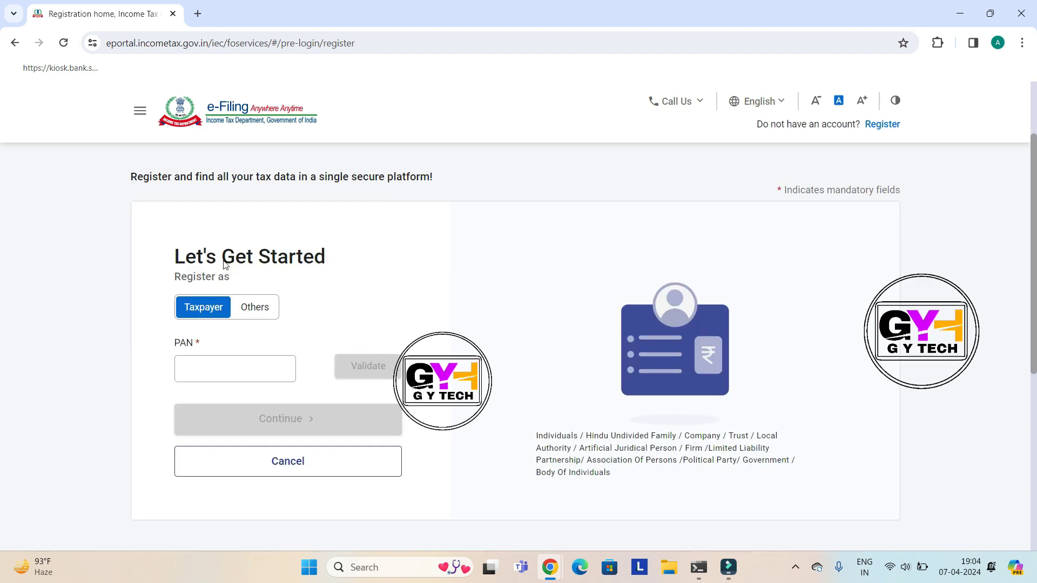
left_click(195, 367)
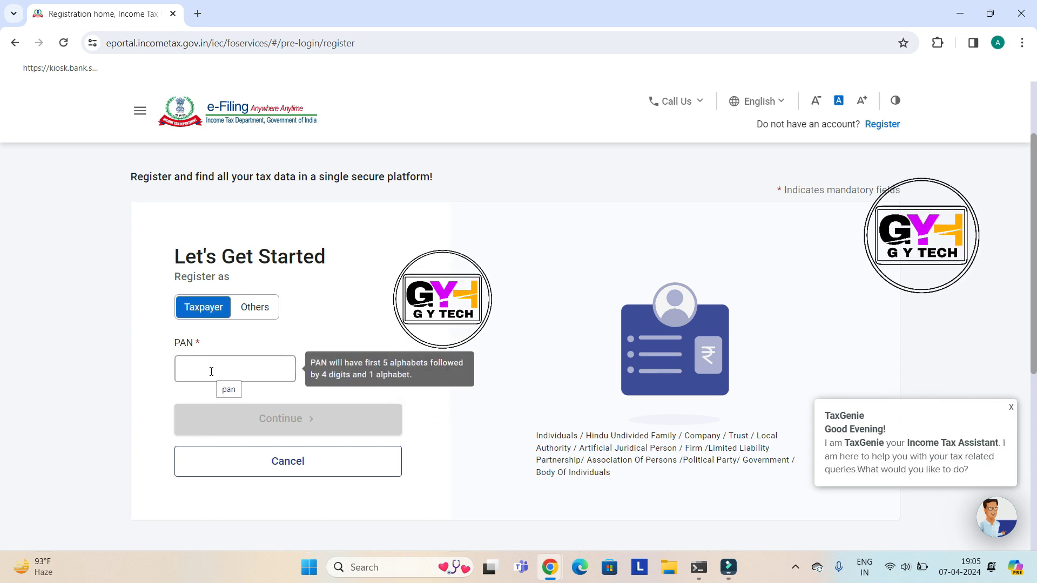
left_click(211, 371)
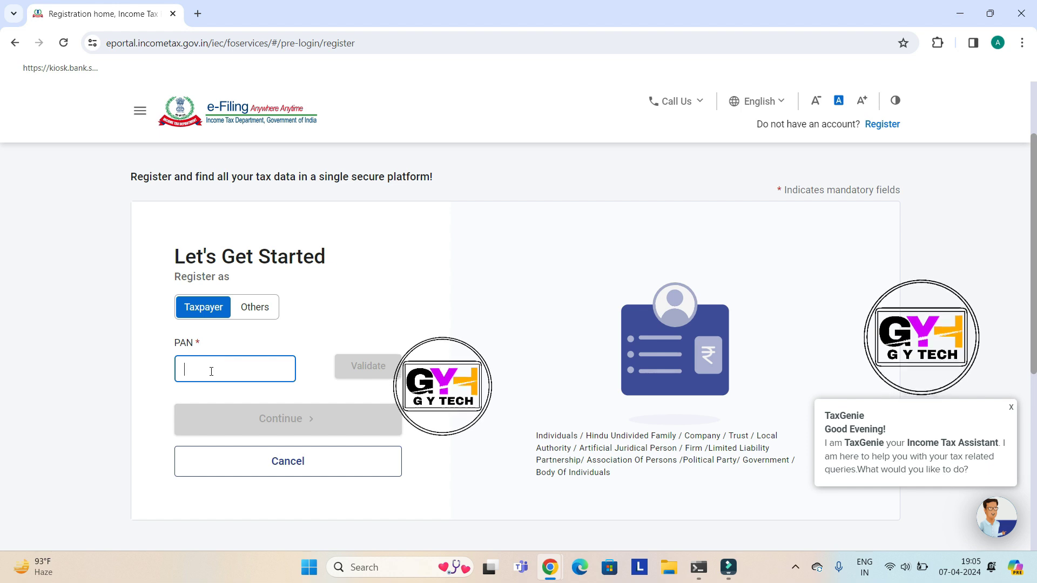
key("ctrl+v")
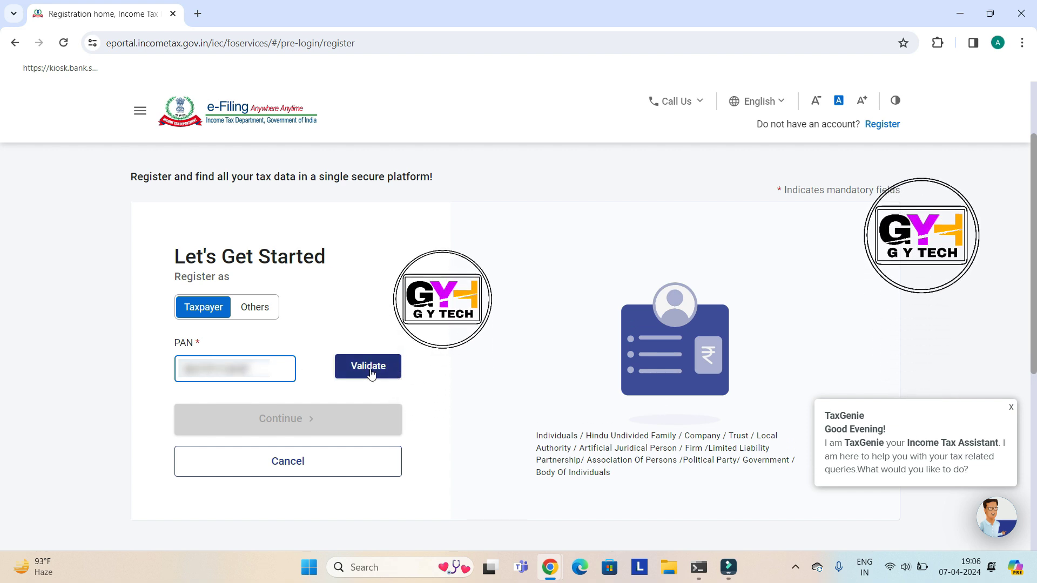
left_click(368, 372)
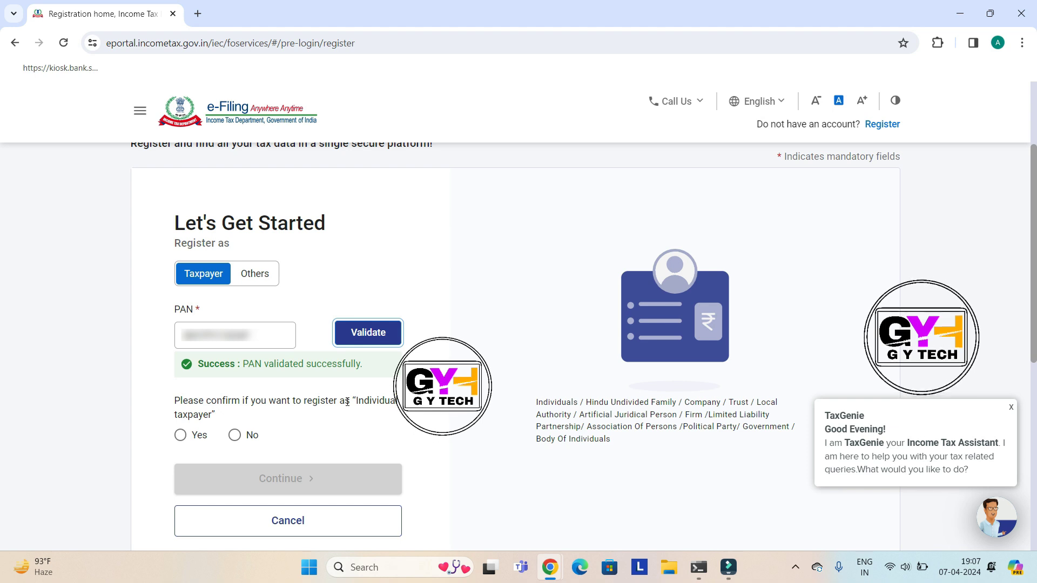
left_click(181, 436)
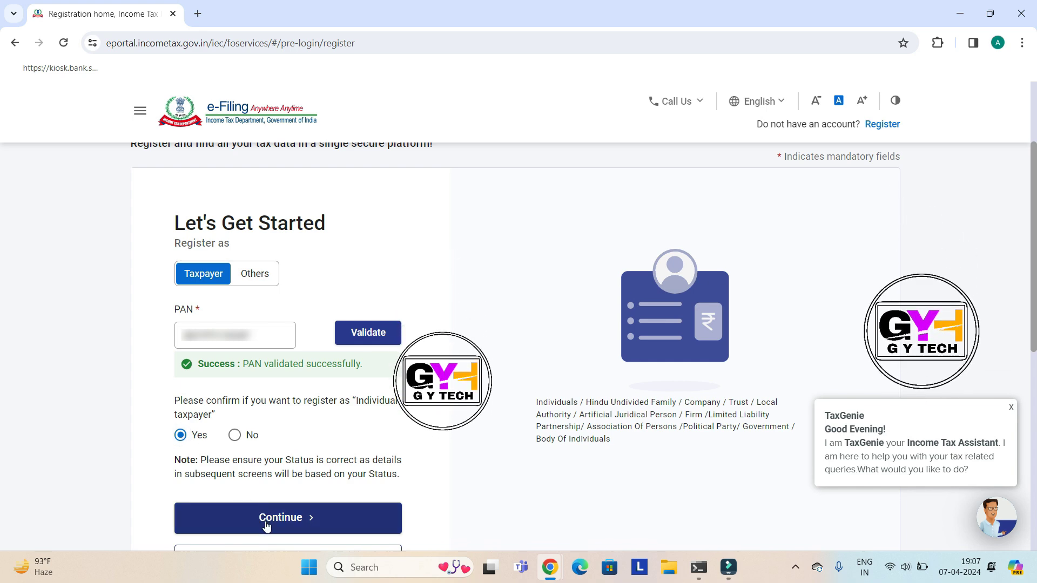
left_click(266, 519)
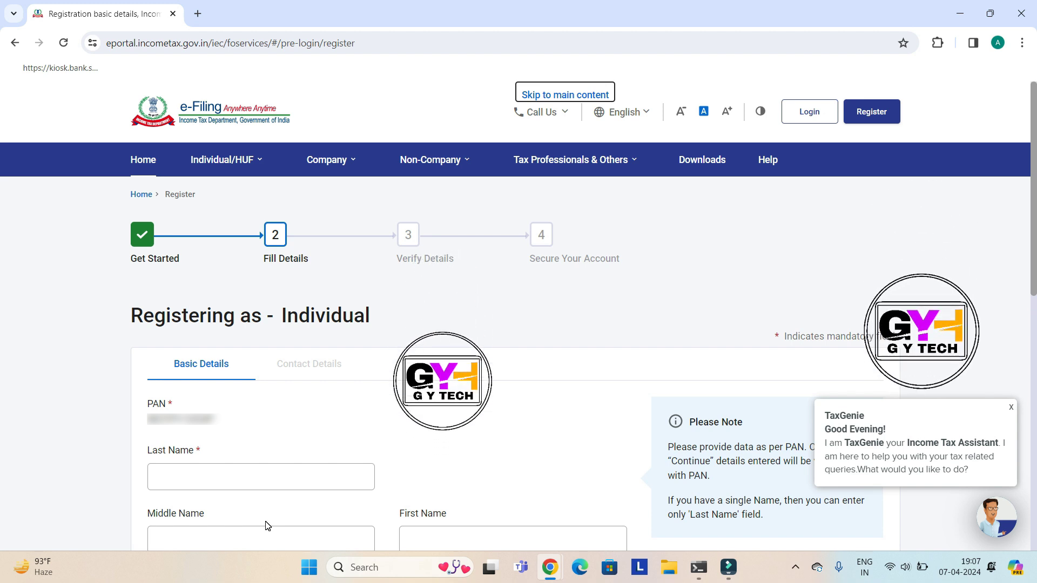
- Fill in the applicant's last name and first name in the basic details
scroll(266, 527, "down", 2)
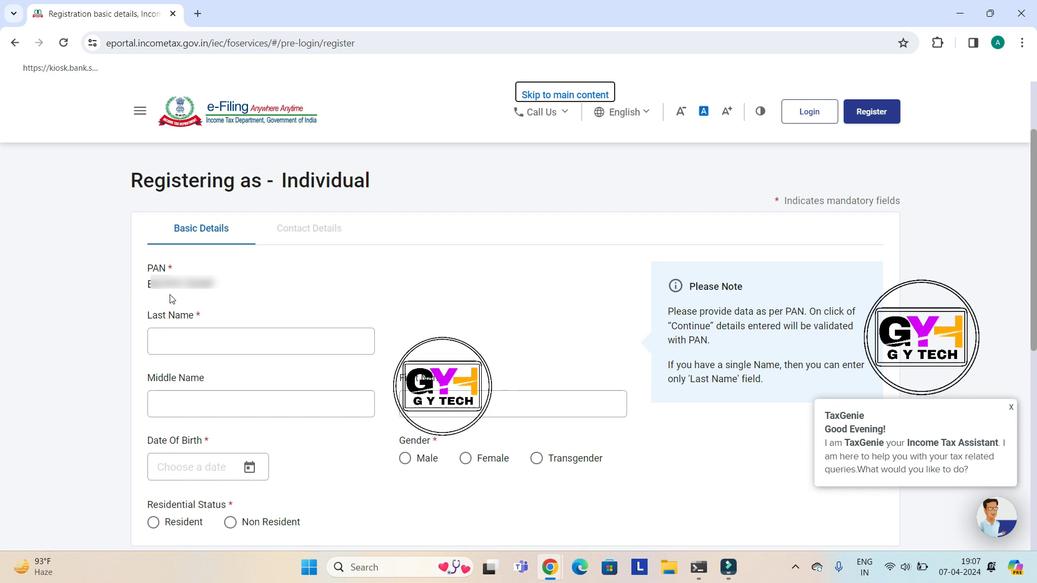
left_click(161, 335)
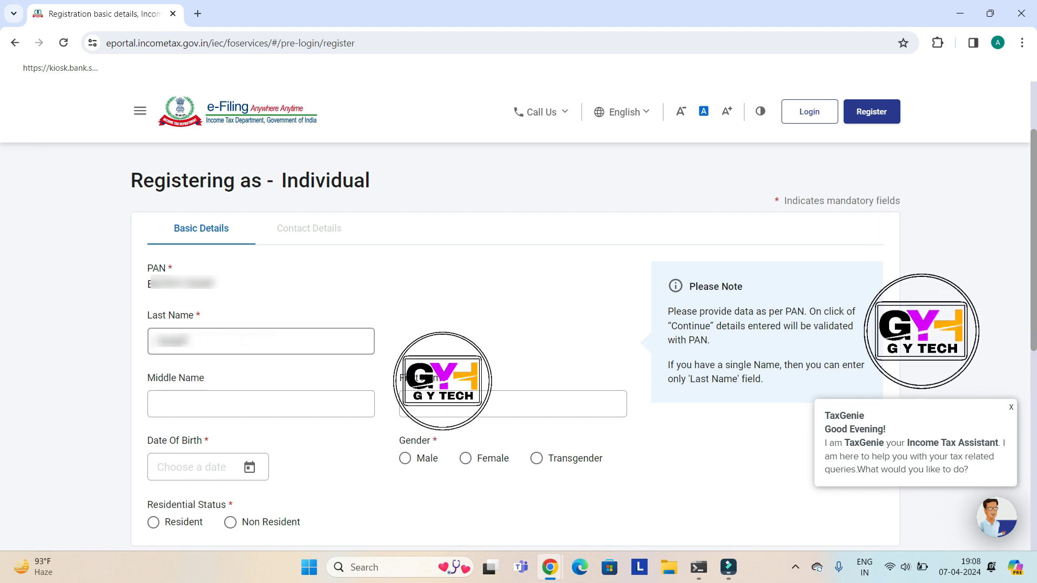
left_click(173, 399)
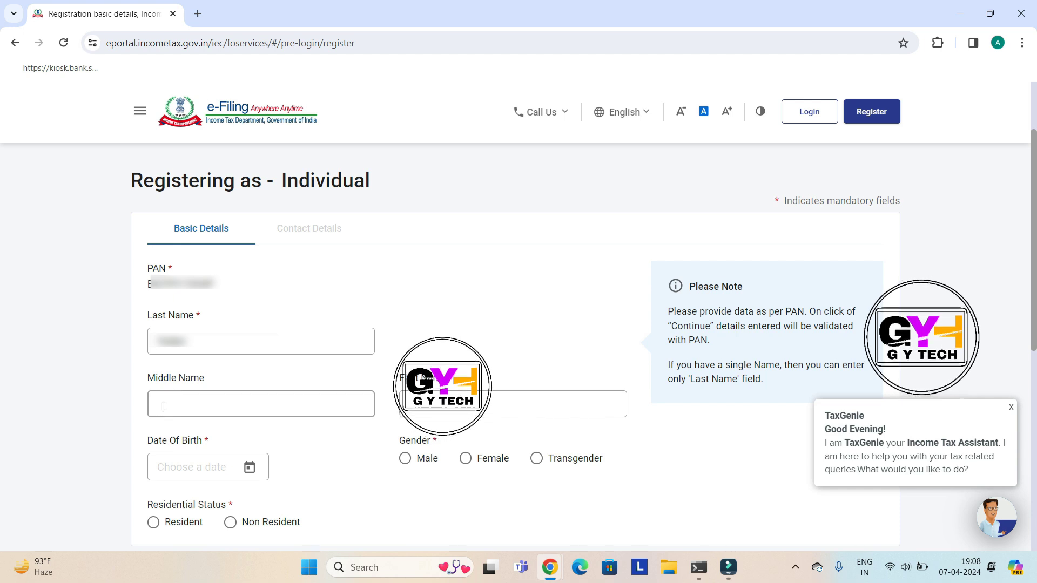
left_click(446, 408)
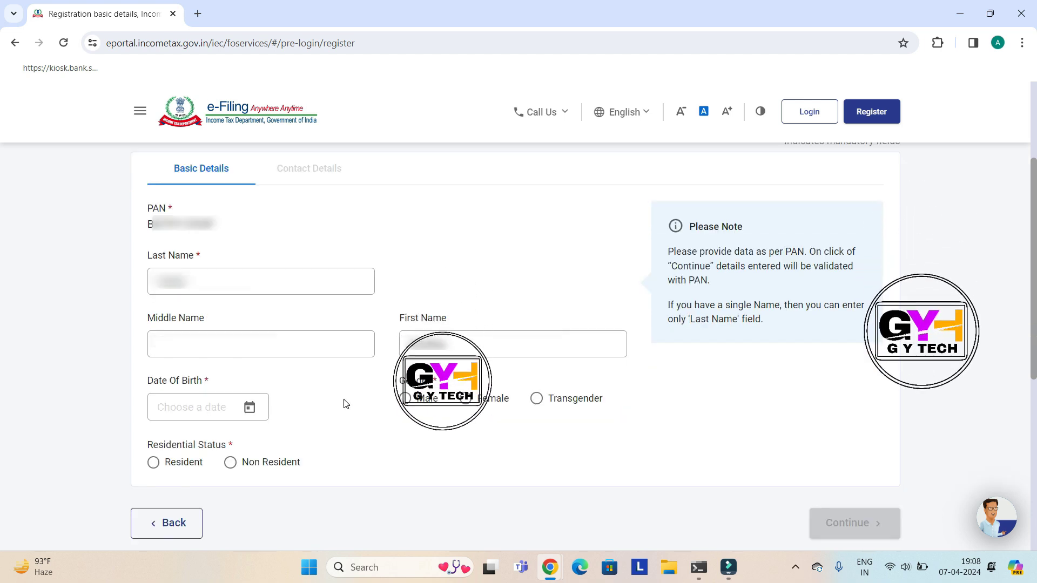
- Fill in the date of birth, set gender to Female and residential status to Resident, and continue to the contact details
left_click_drag(151, 381, 211, 383)
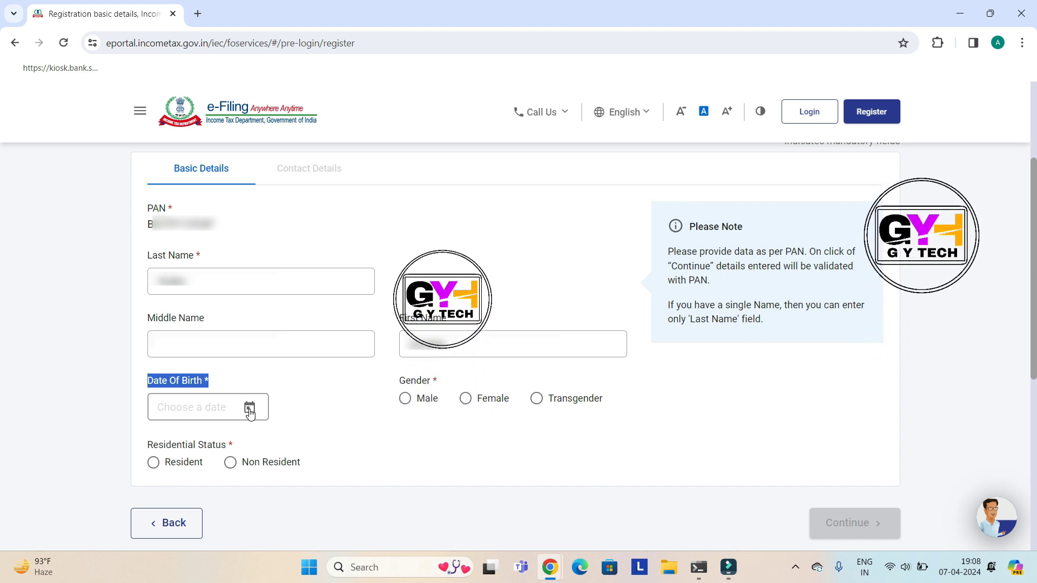
left_click(249, 411)
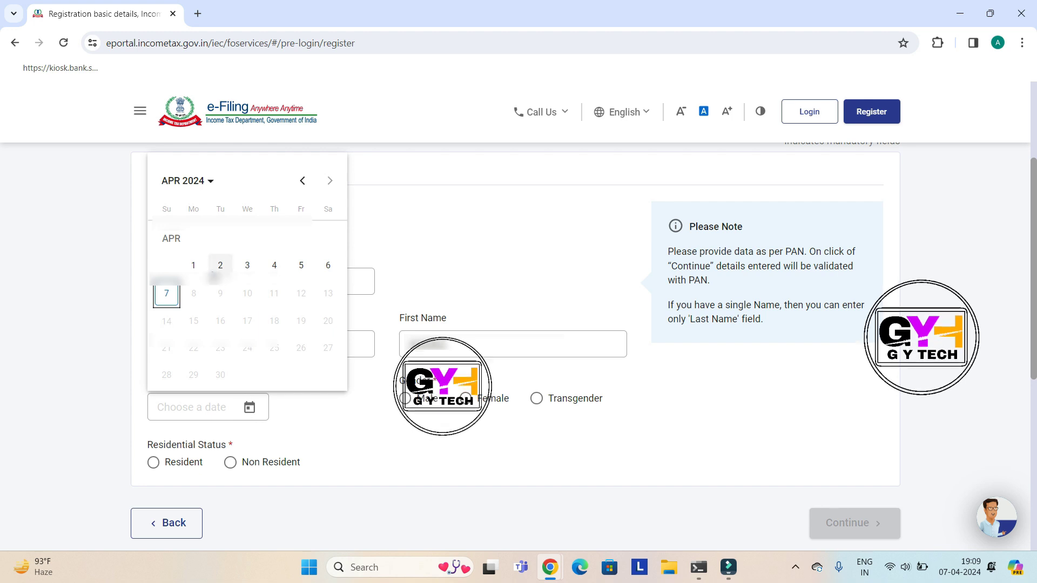
left_click(207, 183)
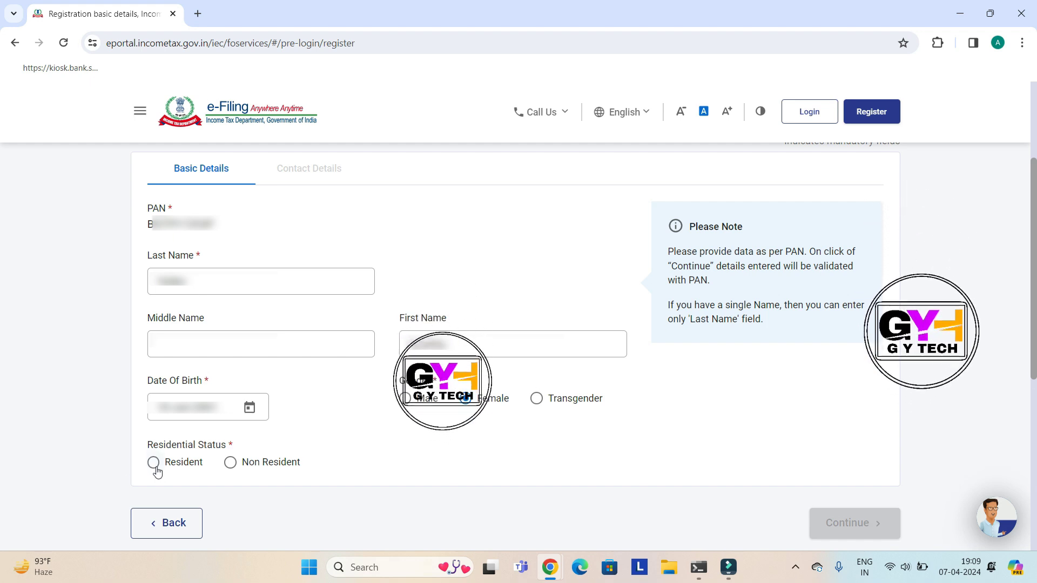
left_click(151, 469)
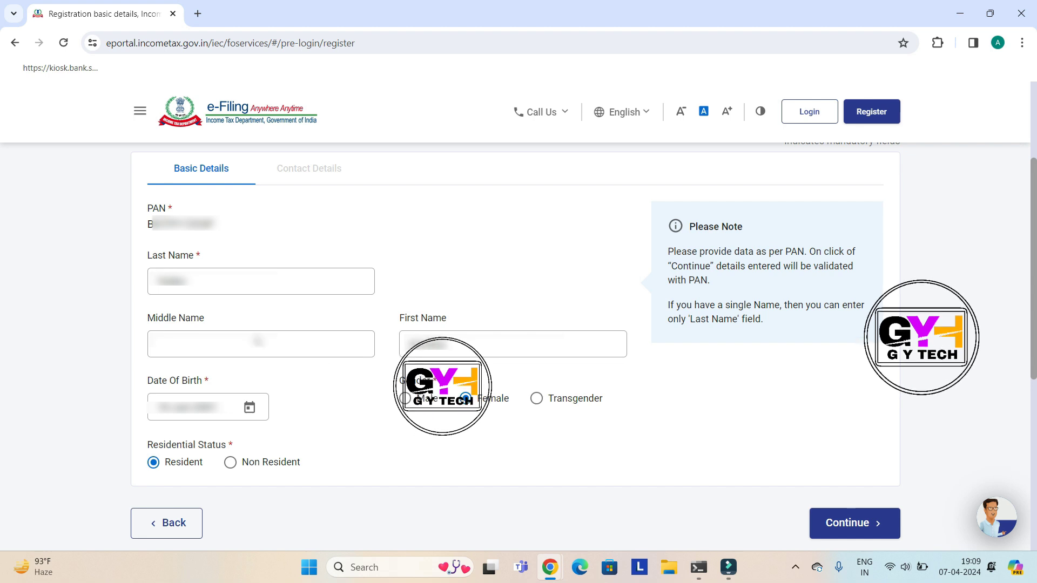
left_click(862, 529)
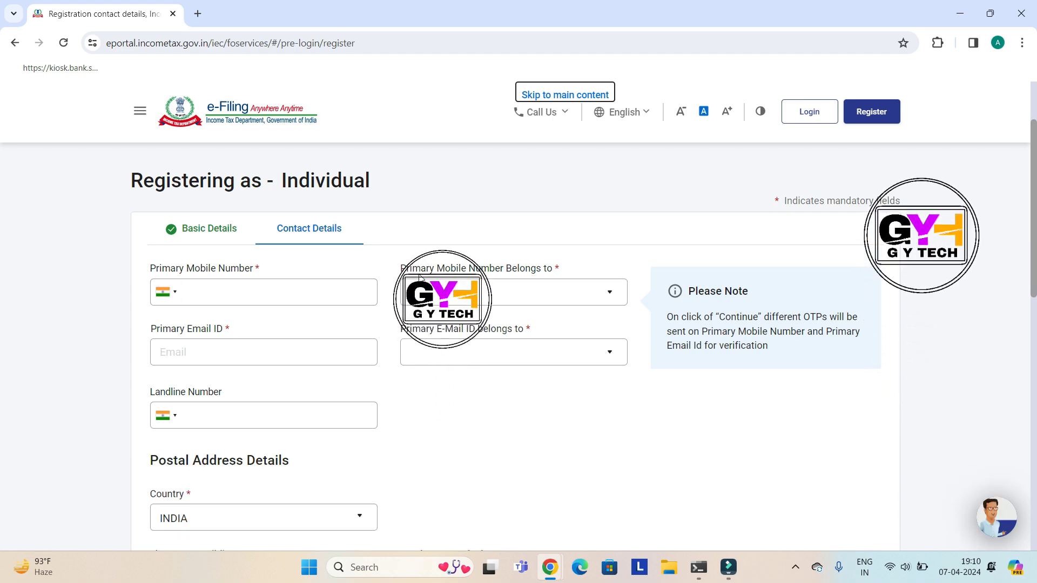
- Fill in the primary mobile number and email as belonging to Self, complete the postal address in India, and continue
left_click(615, 295)
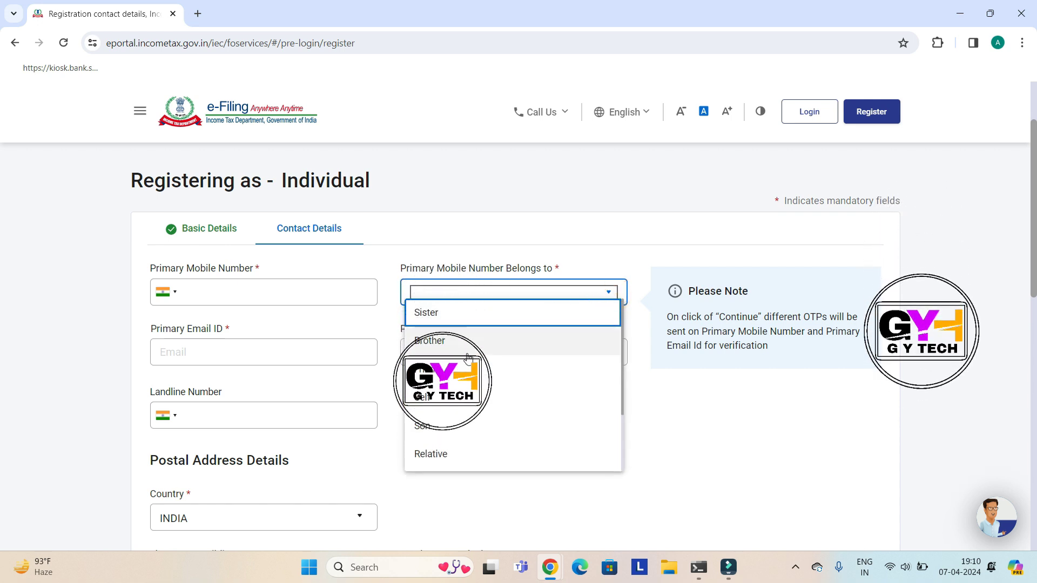
left_click(514, 236)
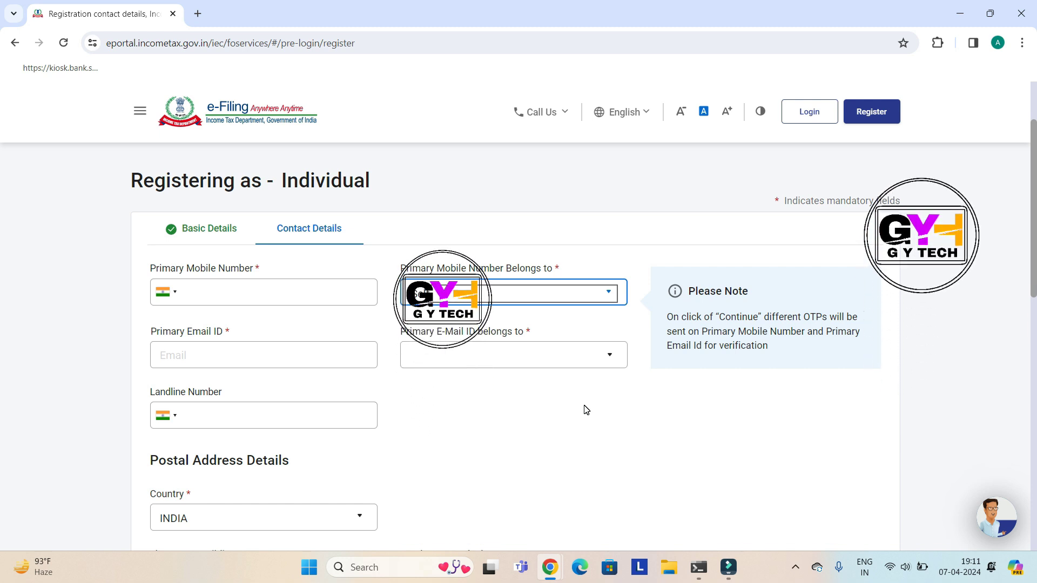
scroll(586, 411, "down", 5)
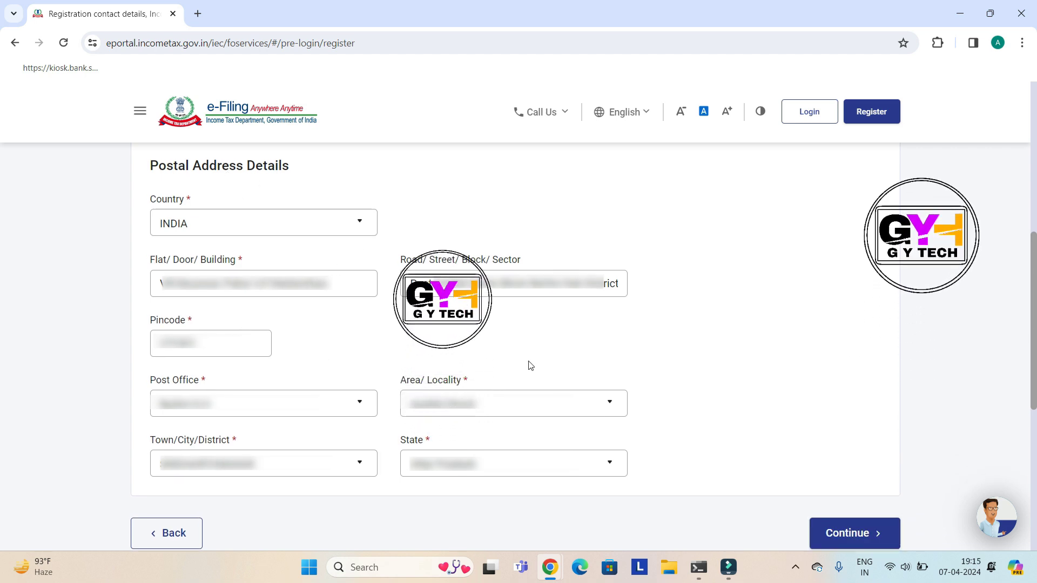
left_click(851, 534)
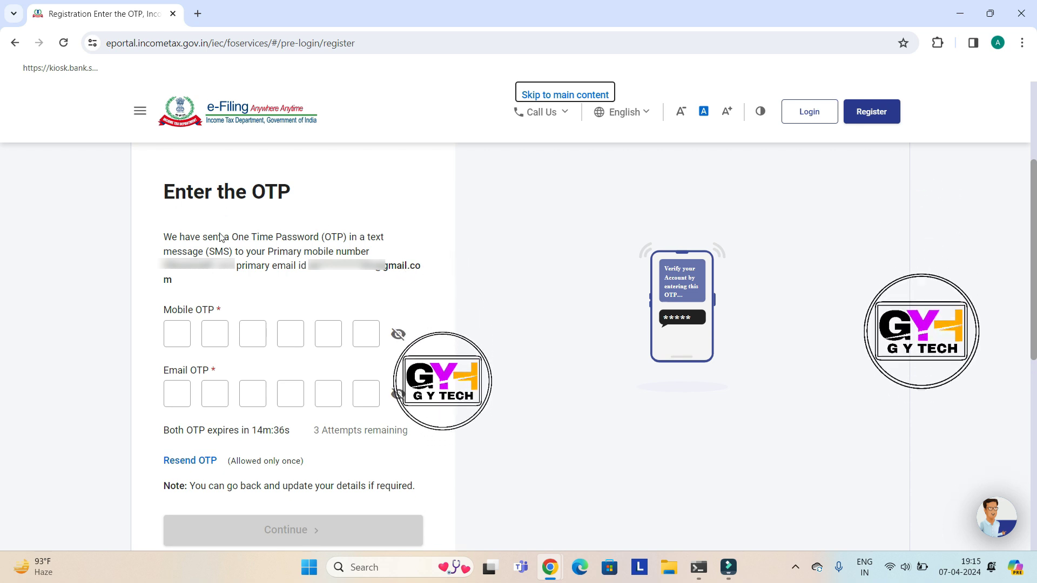
left_click(167, 309)
left_click_drag(167, 310, 215, 333)
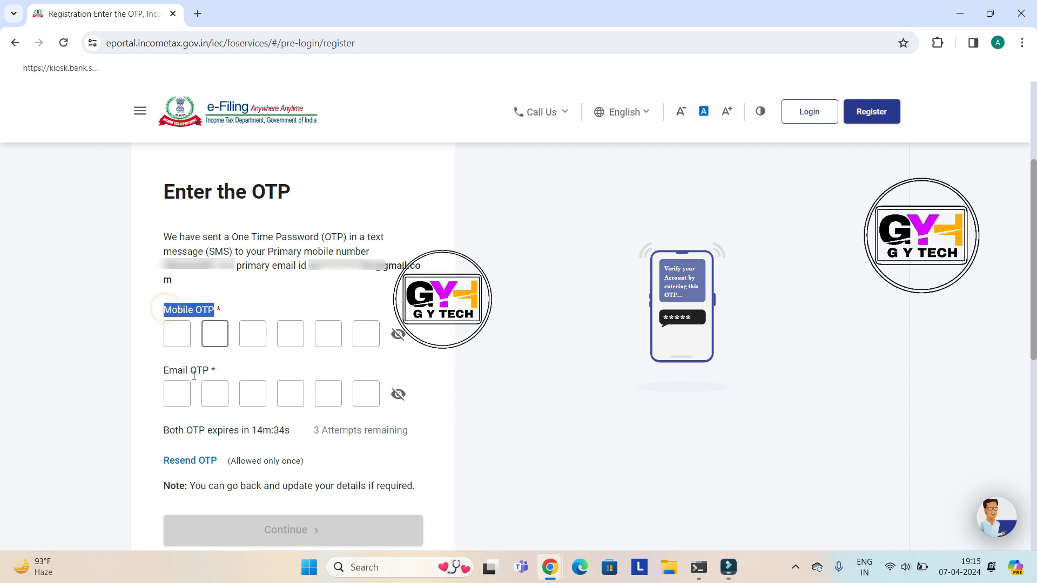
left_click_drag(165, 369, 204, 370)
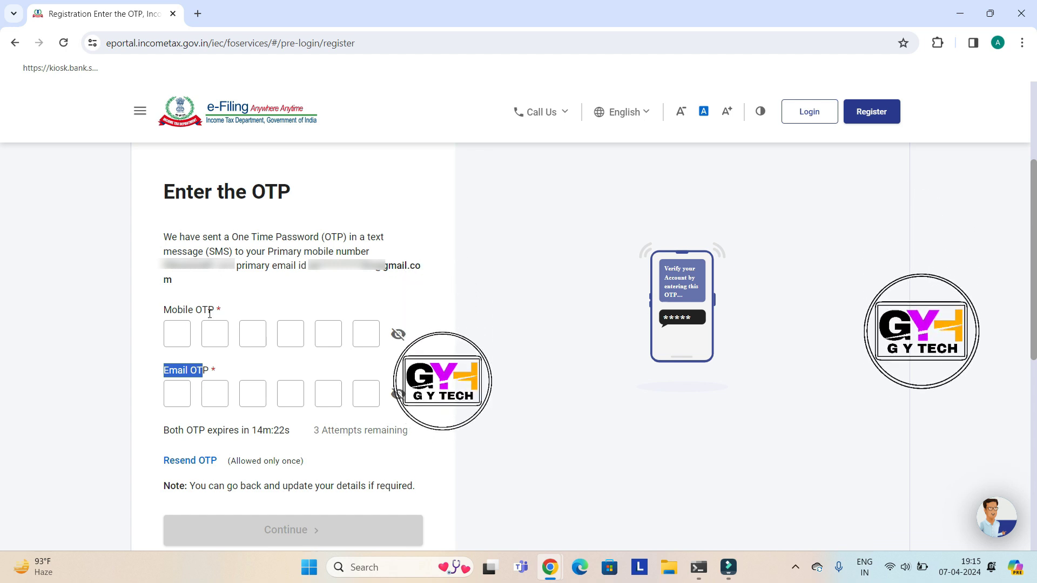
- Enter the mobile OTP and the email OTP, and submit them for verification
left_click(178, 333)
left_click(239, 297)
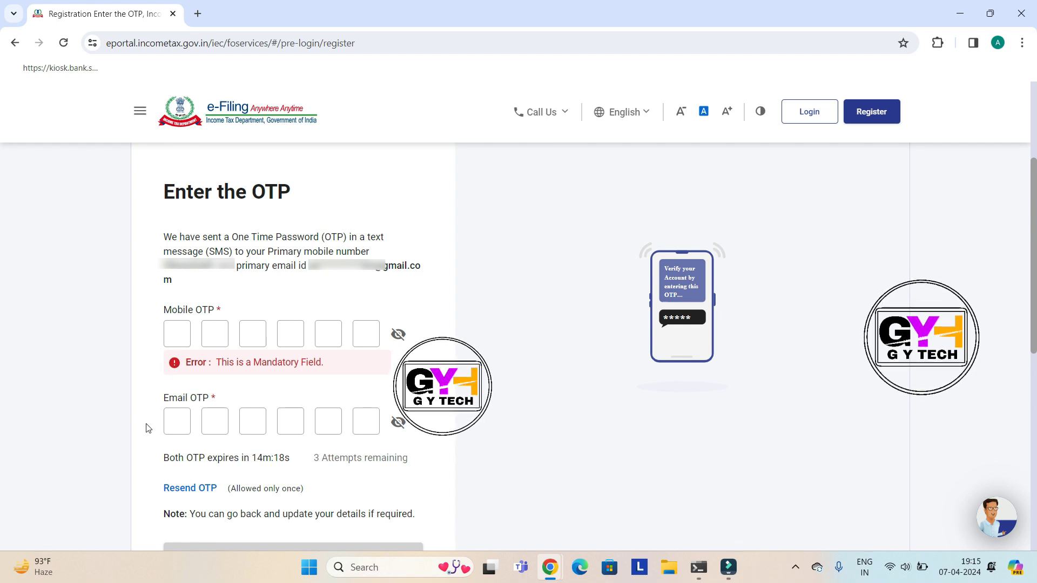
left_click(179, 422)
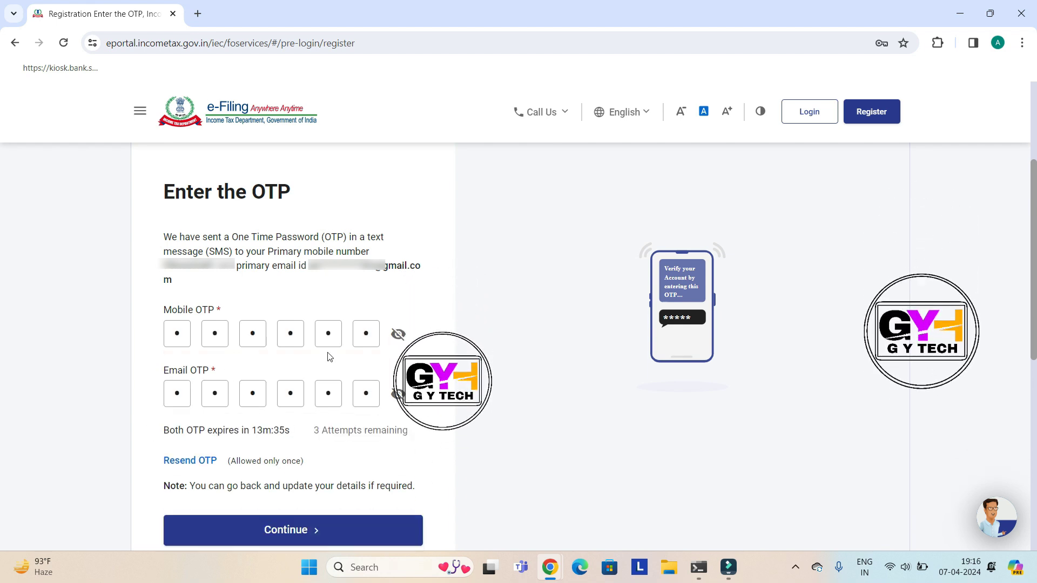
left_click(212, 326)
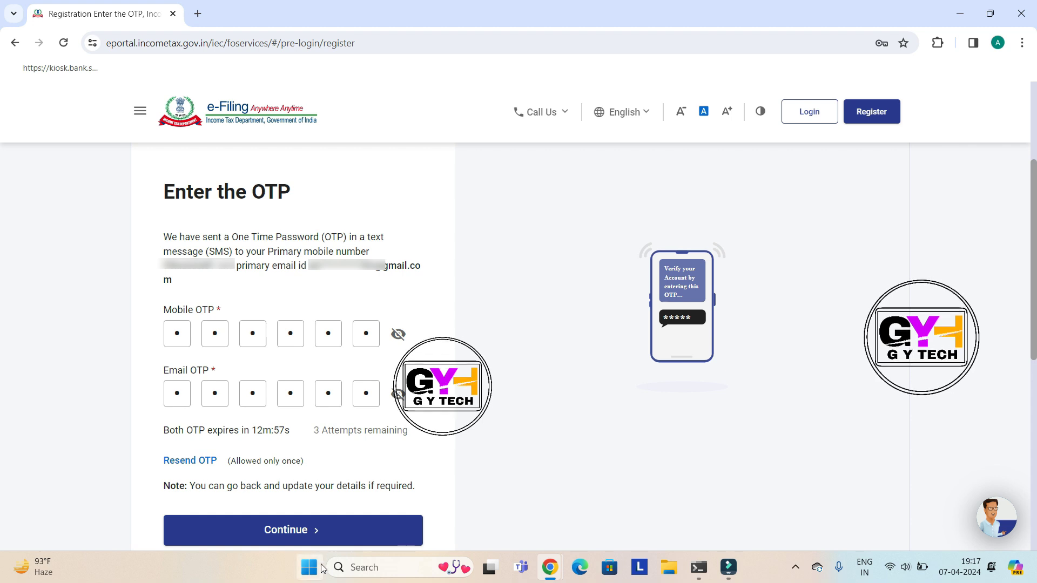
left_click(292, 528)
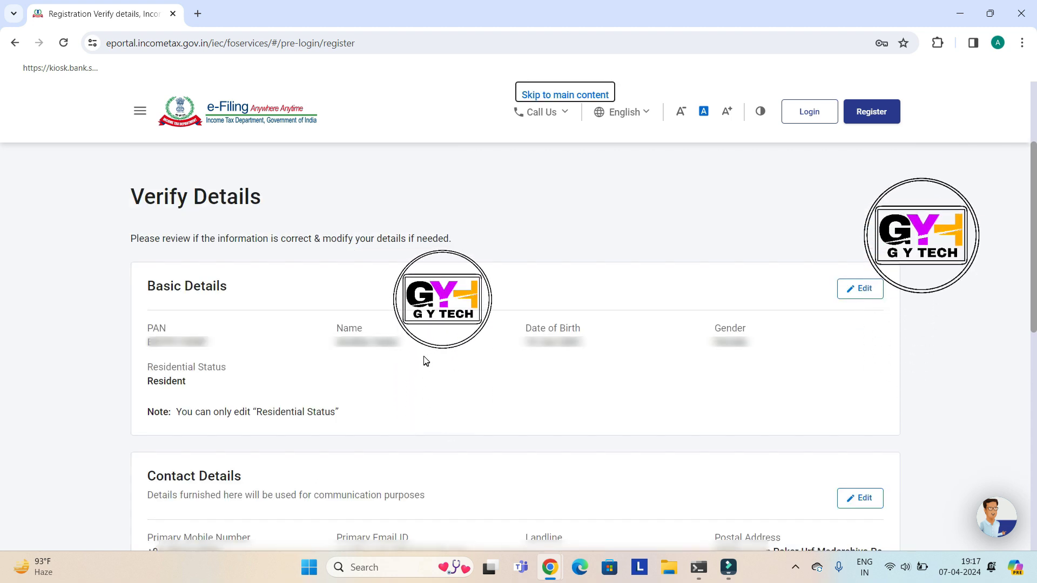
- Review the basic and contact details of the registration and confirm them
left_click_drag(124, 194, 259, 199)
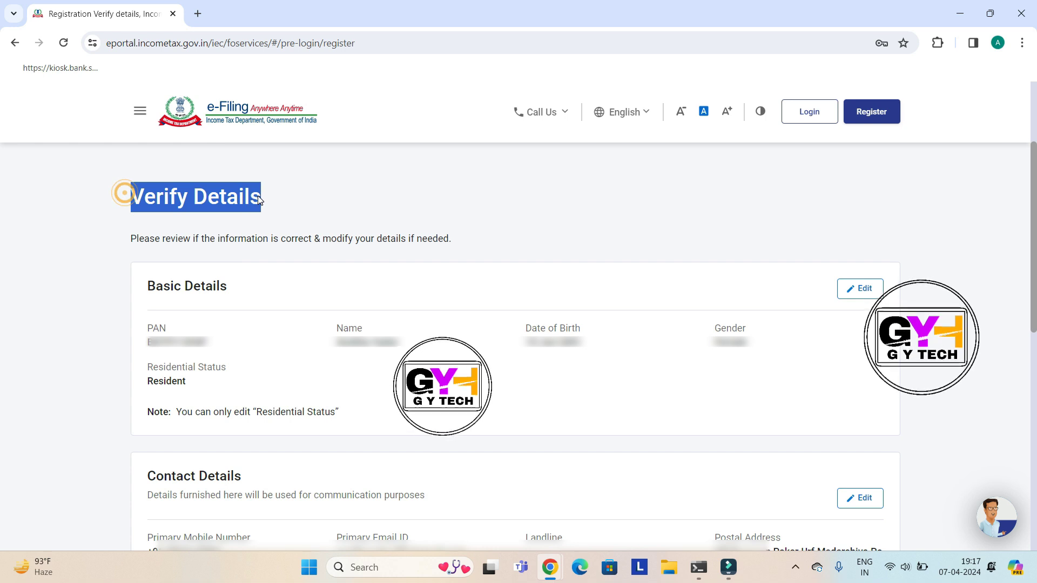
left_click(565, 240)
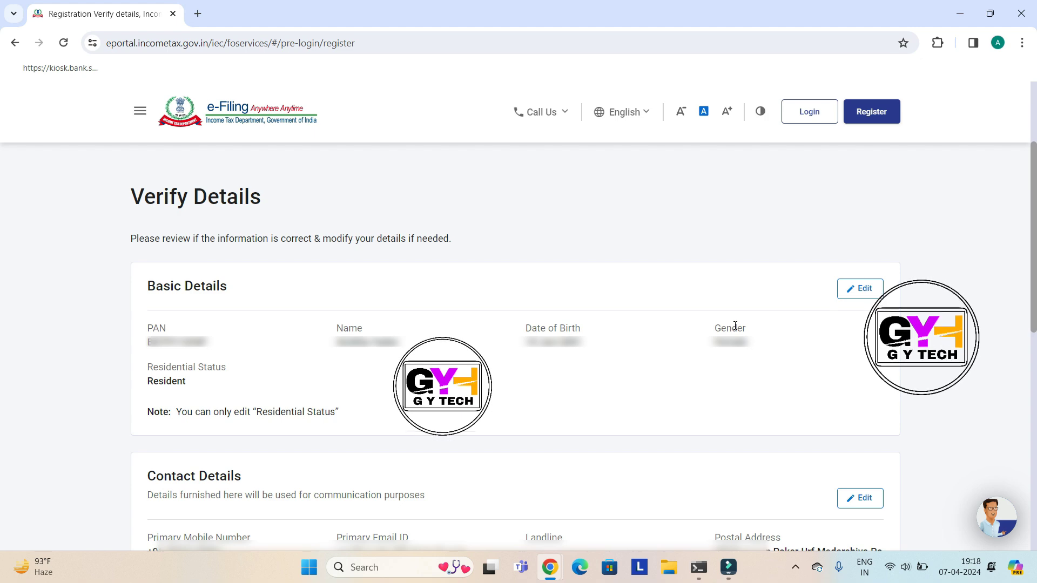
scroll(629, 325, "down", 5)
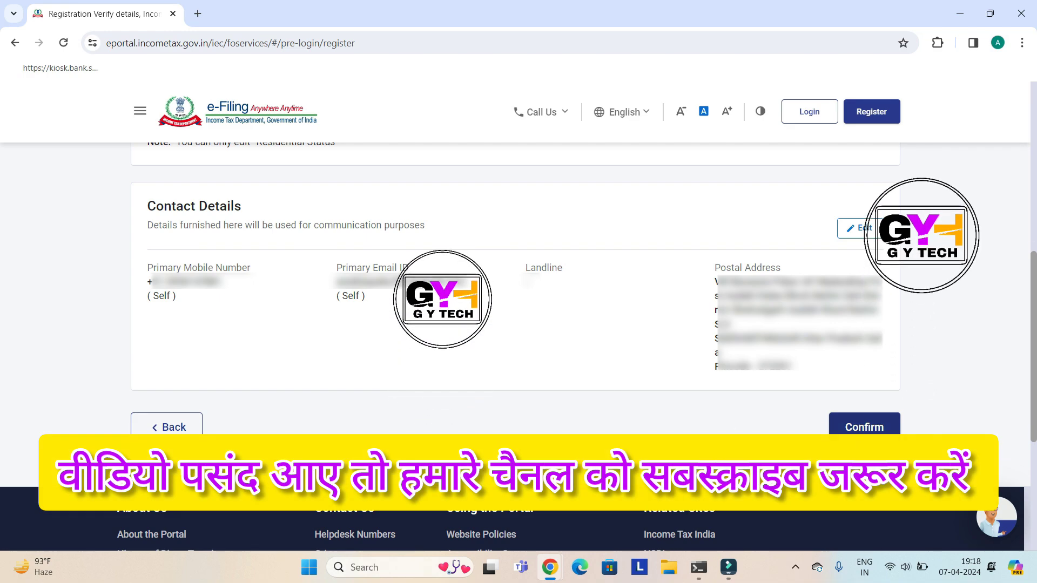
left_click(859, 432)
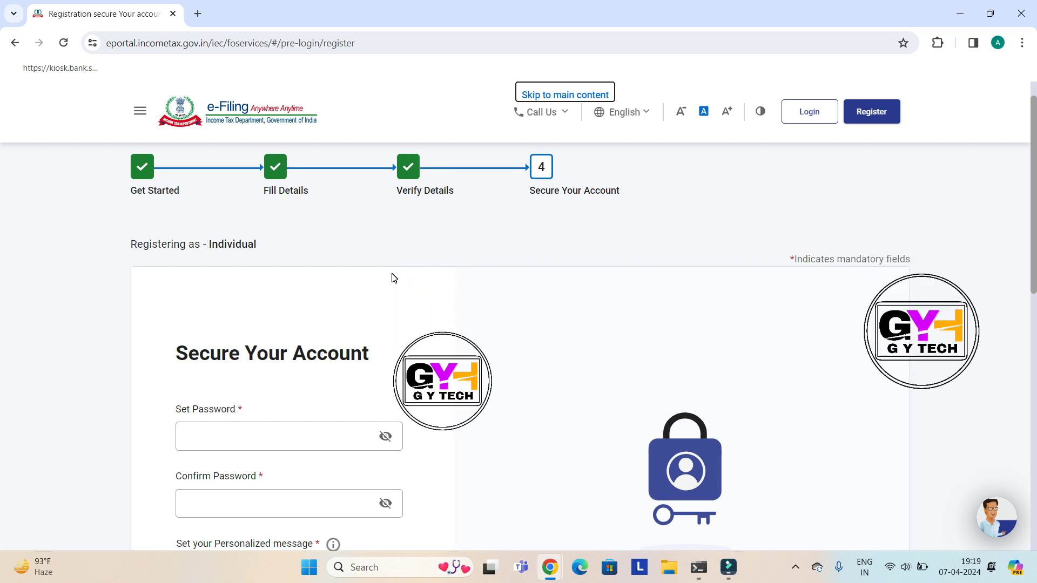
- Set and confirm the account password, enter "Hi" as the personalized message, and submit the registration
scroll(392, 278, "down", 2)
left_click(242, 303)
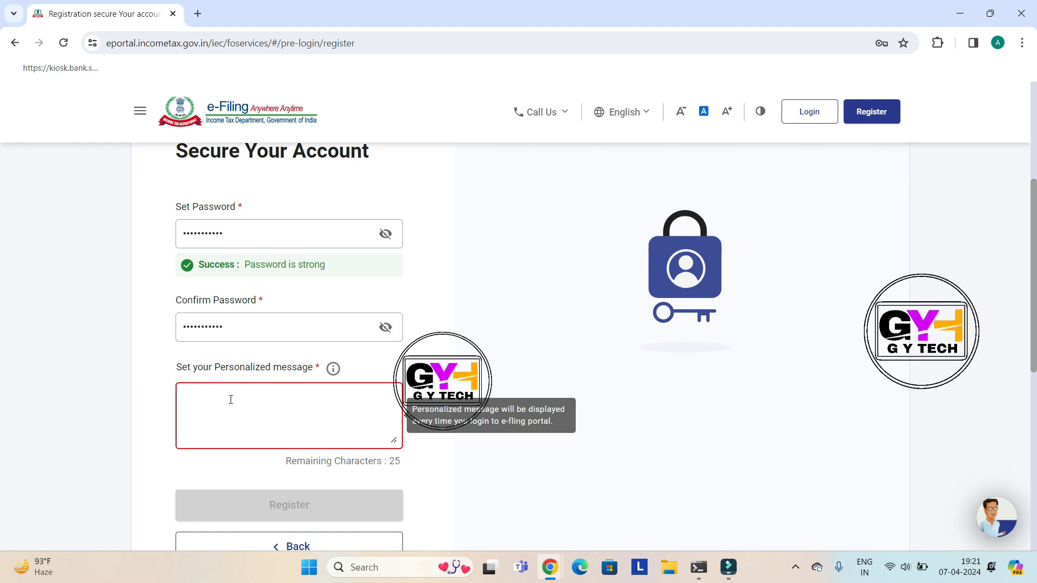
mouse_move(333, 370)
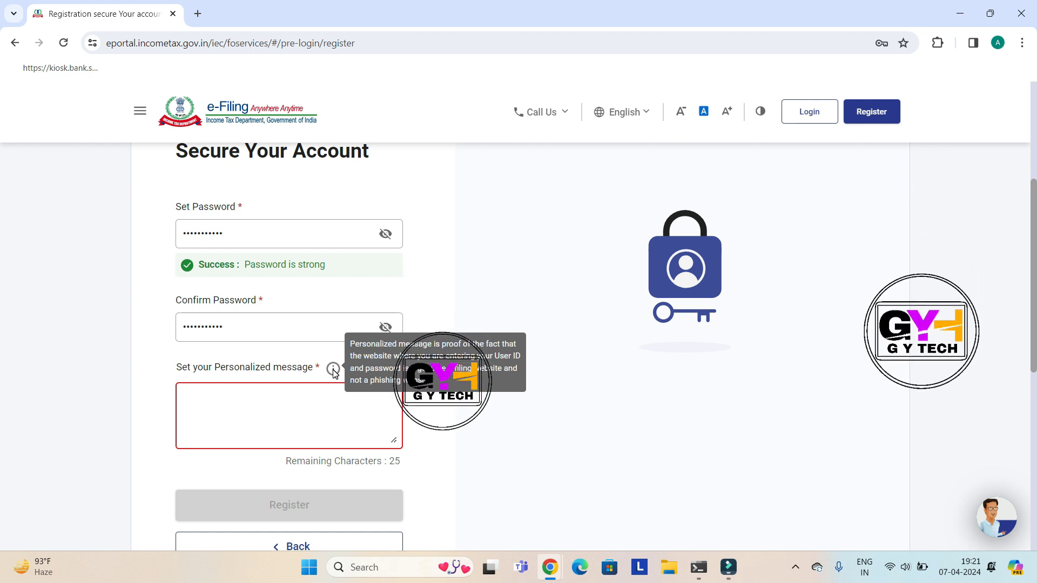
left_click(224, 408)
type("Hi")
left_click(427, 405)
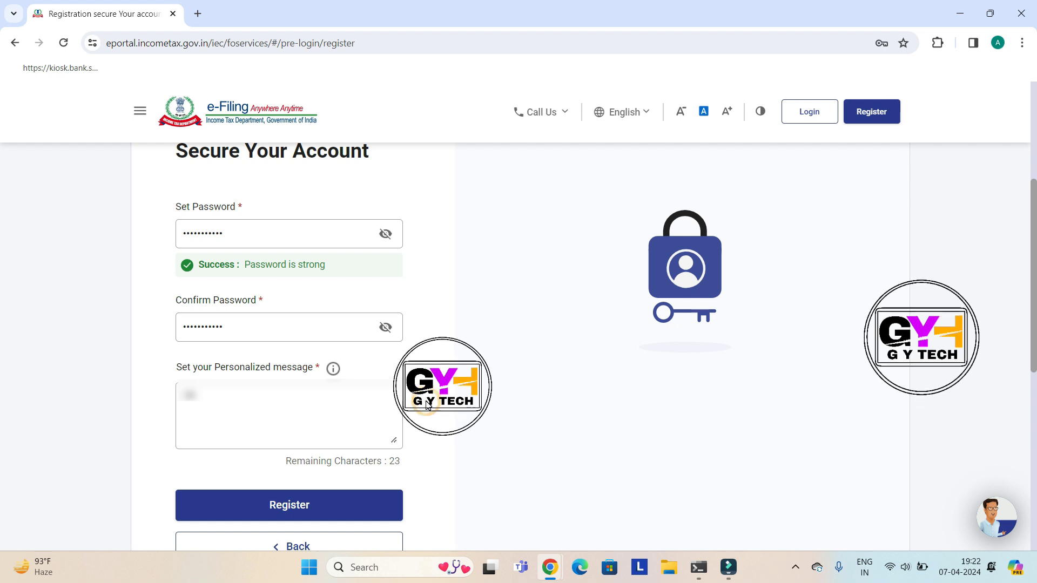
left_click(291, 516)
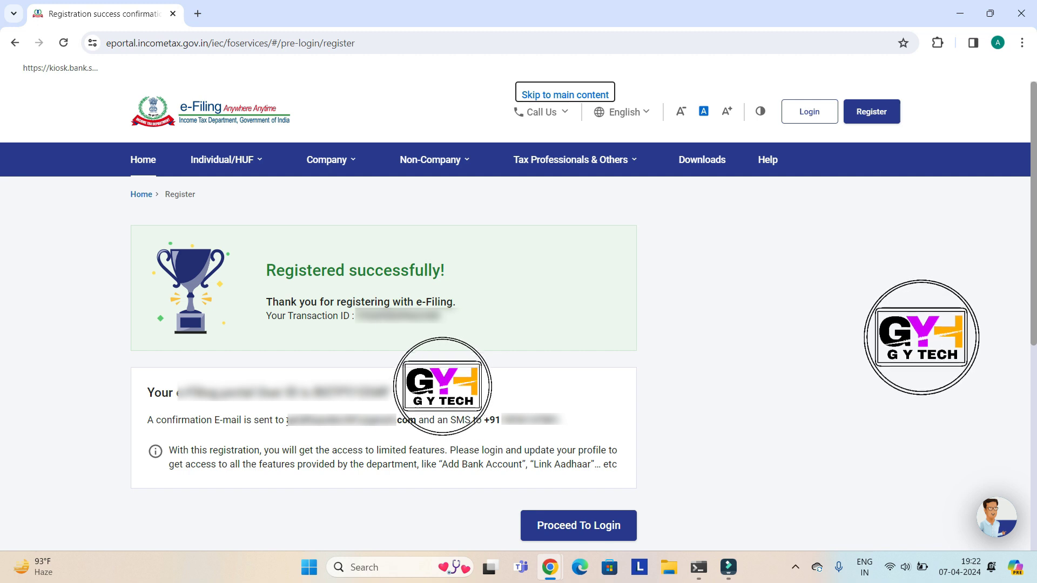
- Check the contact details in the registration confirmation, and read the e-filing registration email in Gmail
left_click_drag(287, 421, 412, 419)
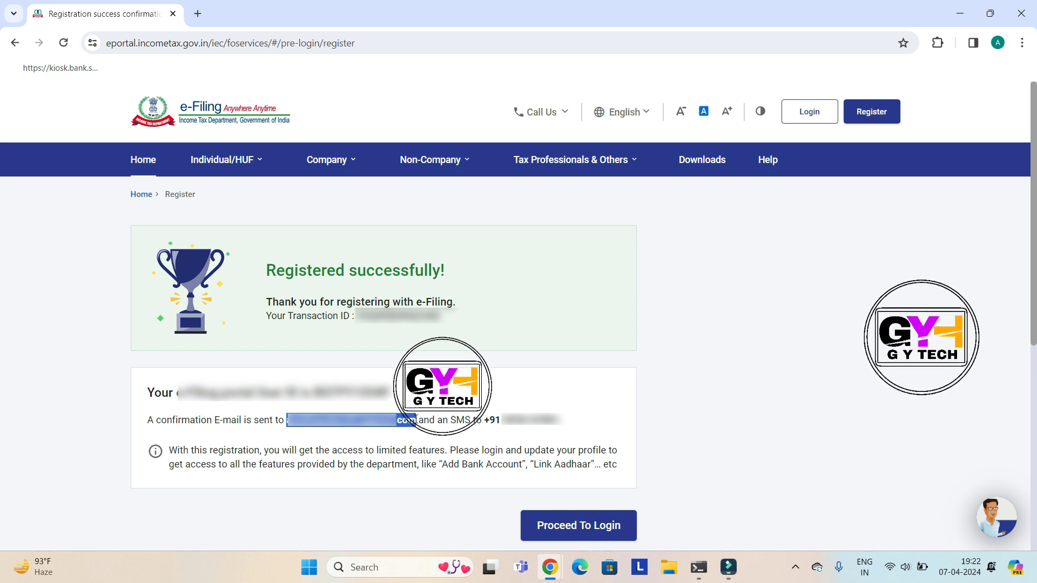
left_click(559, 424)
double_click(557, 425)
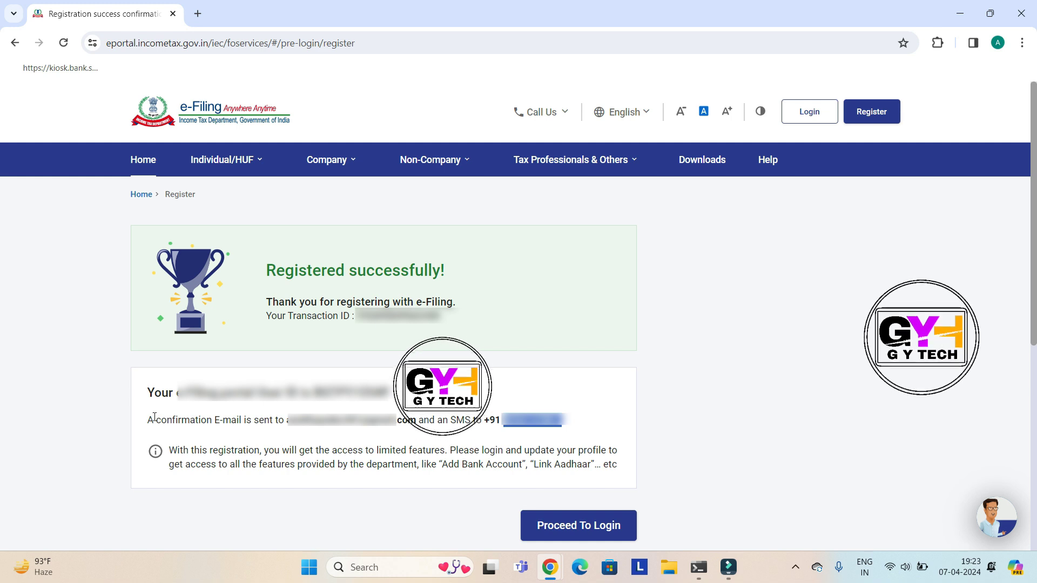
left_click_drag(147, 420, 392, 424)
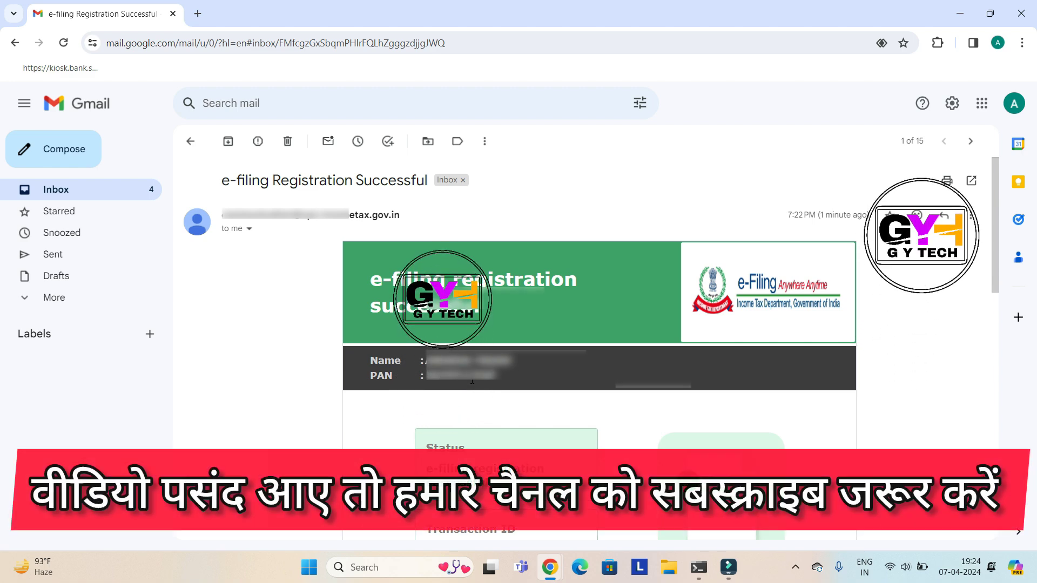
scroll(600, 303, "down", 5)
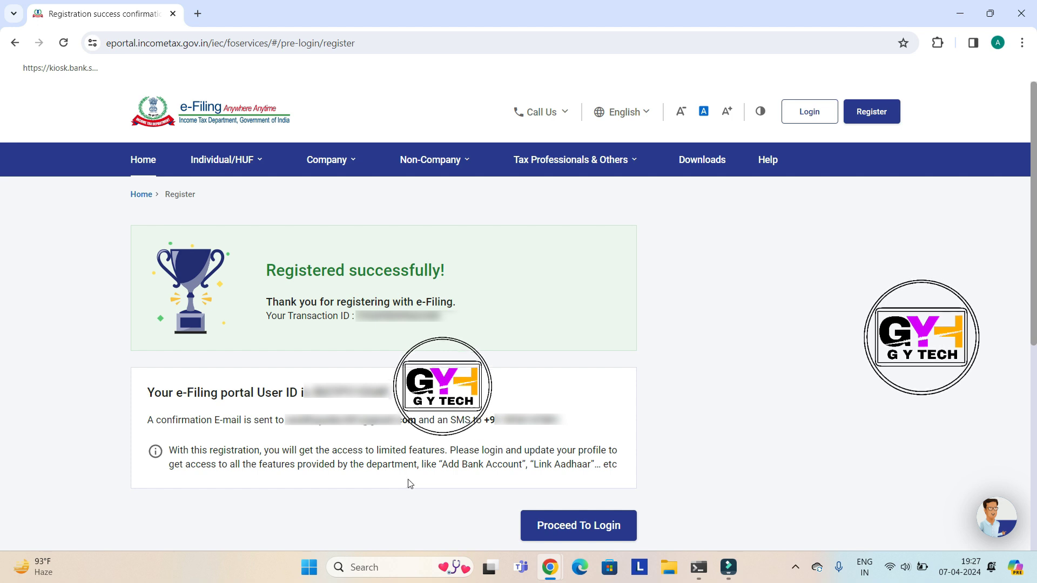
- Proceed from the registration confirmation to the login page, enter the account's PAN as the user ID, and continue
left_click(587, 532)
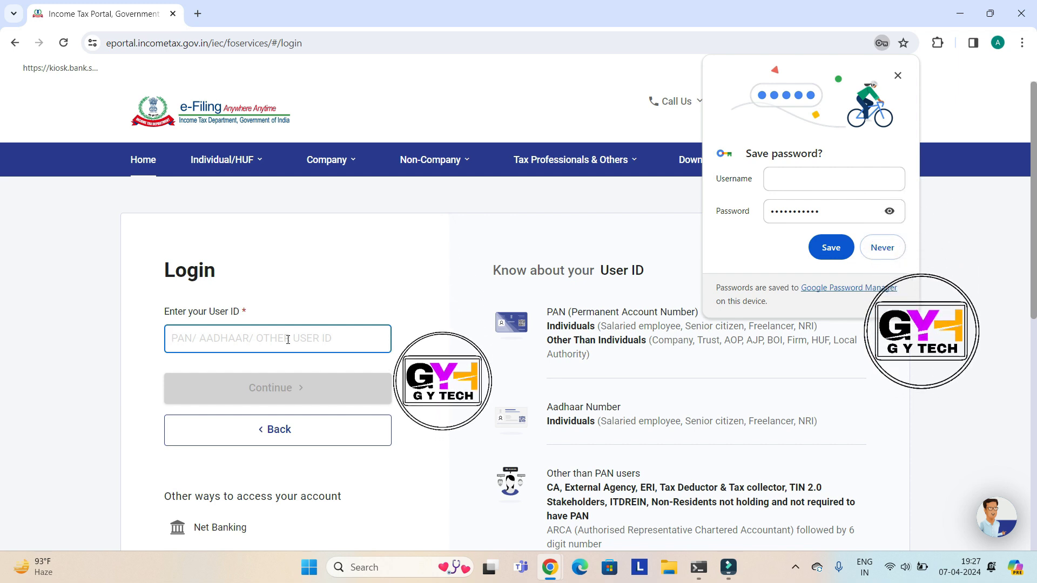
type("B")
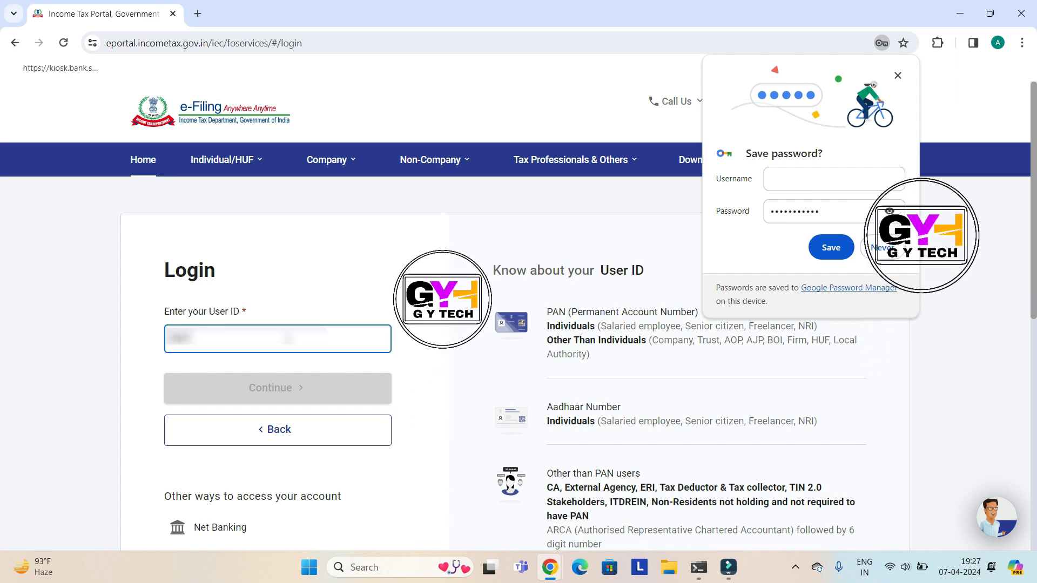
type("***")
left_click(138, 340)
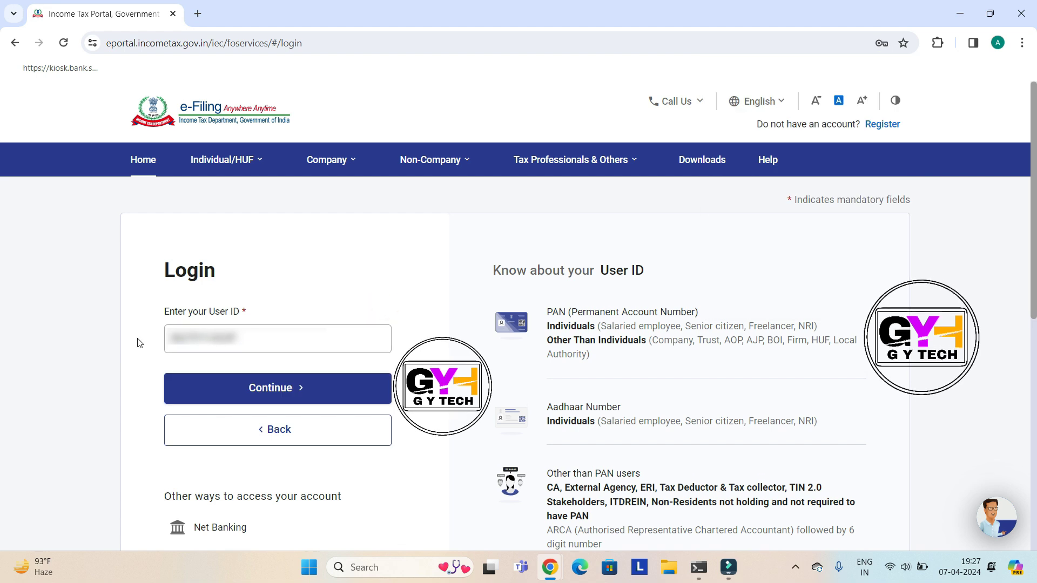
left_click(266, 389)
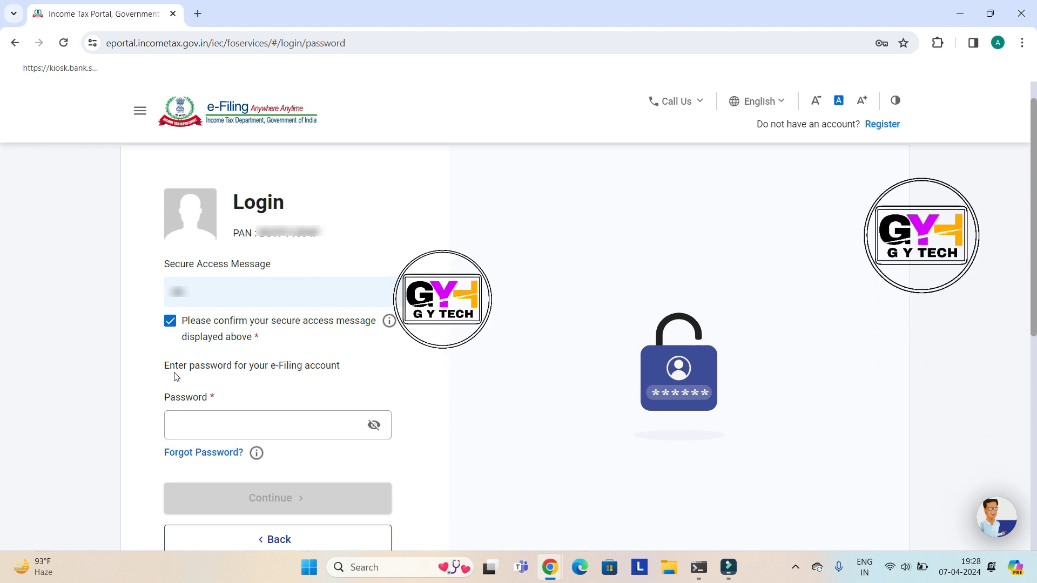
- Confirm the secure access message, enter the e-Filing account password, and log in to the dashboard
left_click(183, 427)
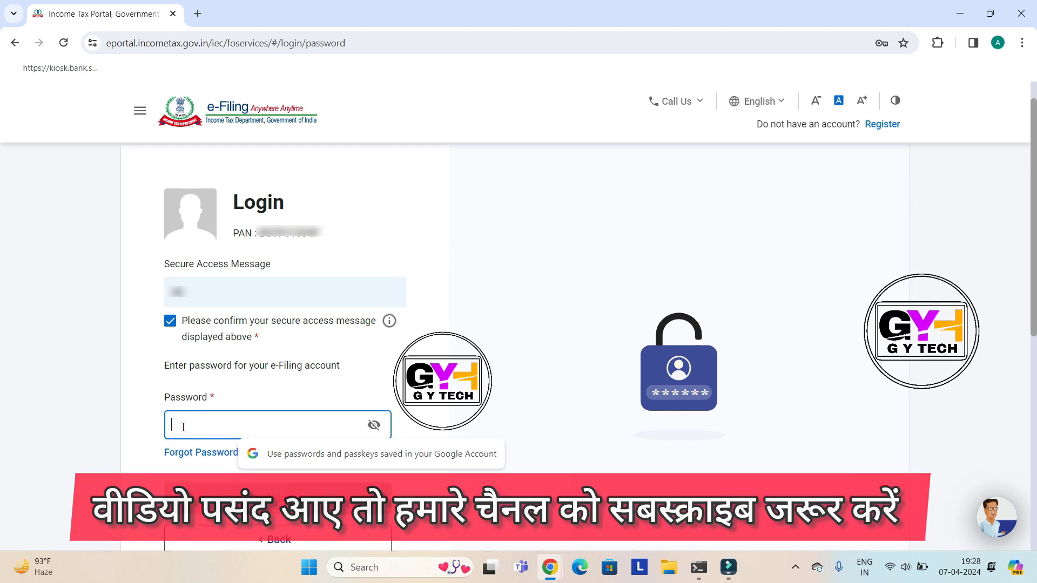
key("ctrl+v")
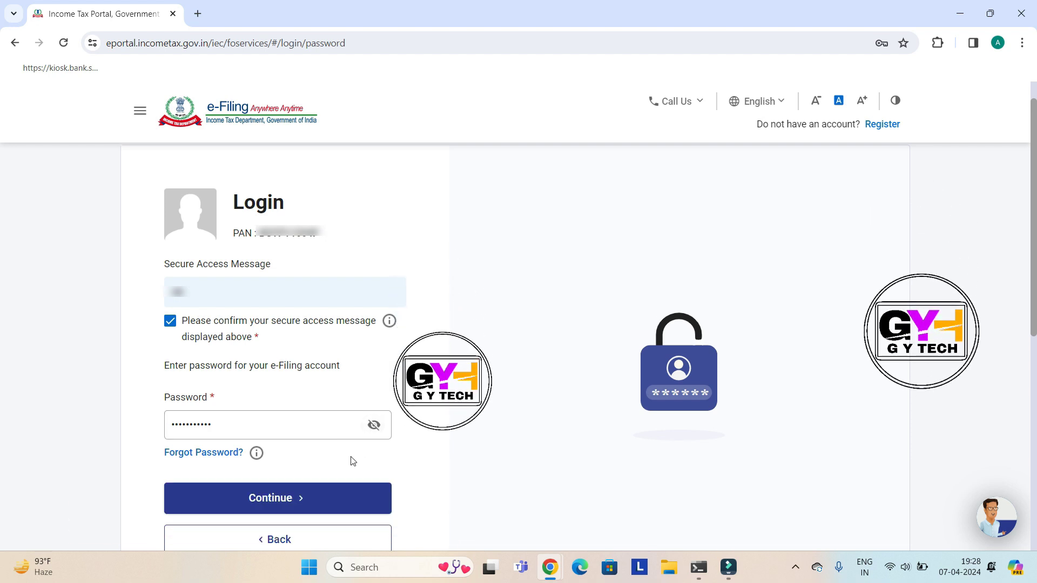
left_click(271, 507)
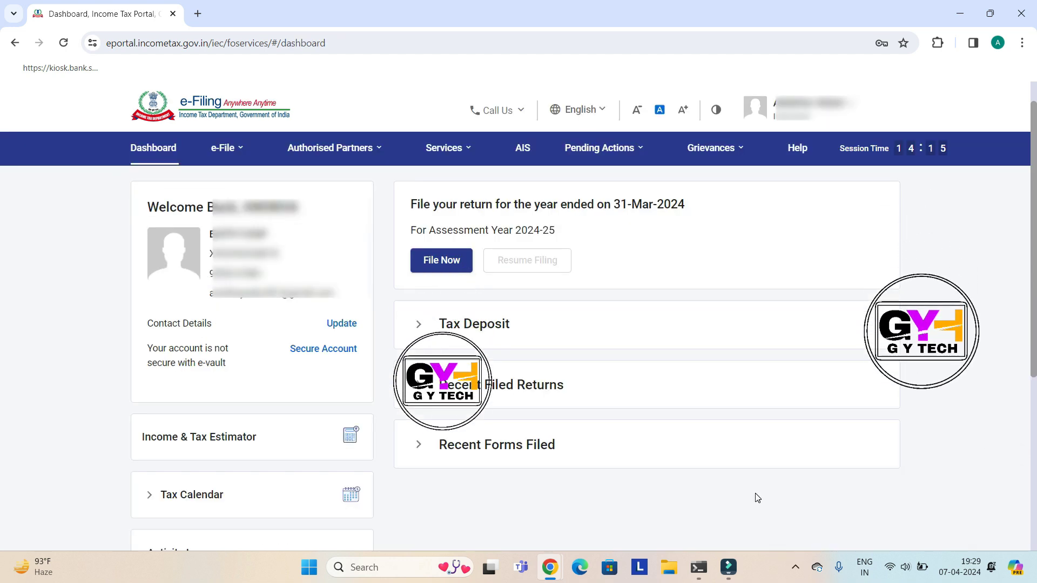